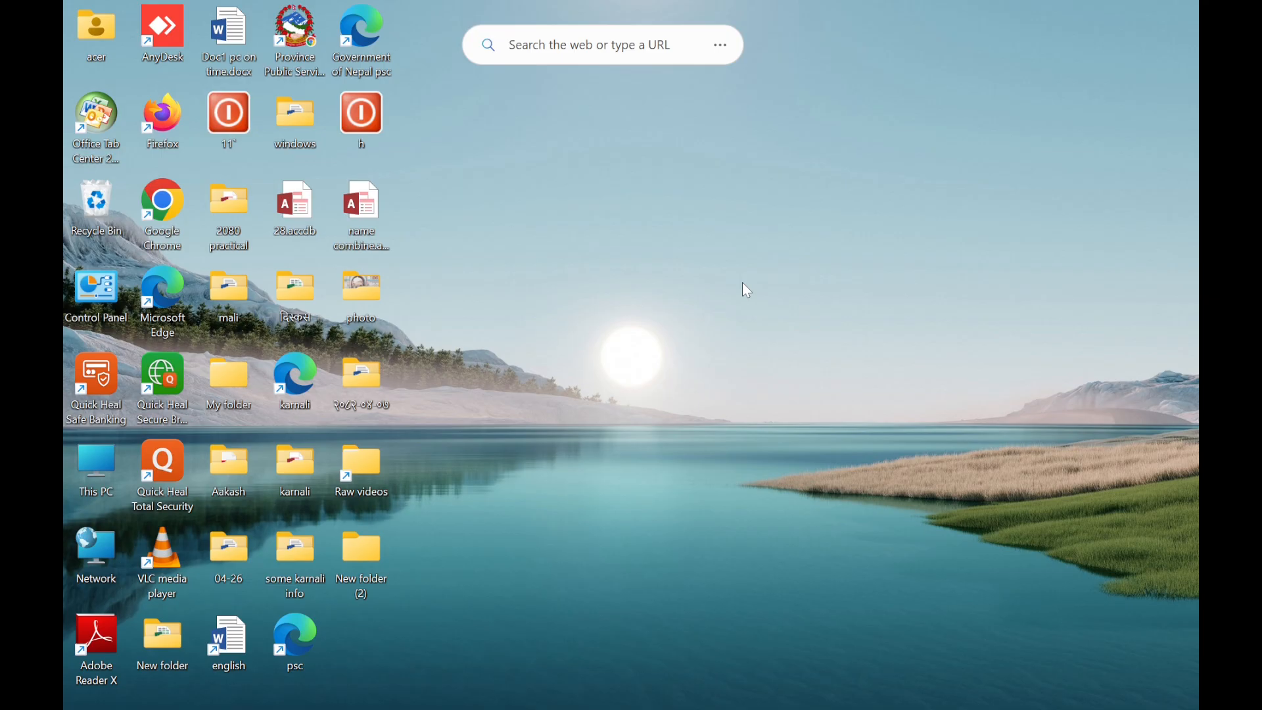
- In Chrome, open the Election Commission, Nepal site and start a new registration (नयाँ दर्ता) in its Online Pre-Enrollment system
mouse_move(825, 706)
left_click(783, 689)
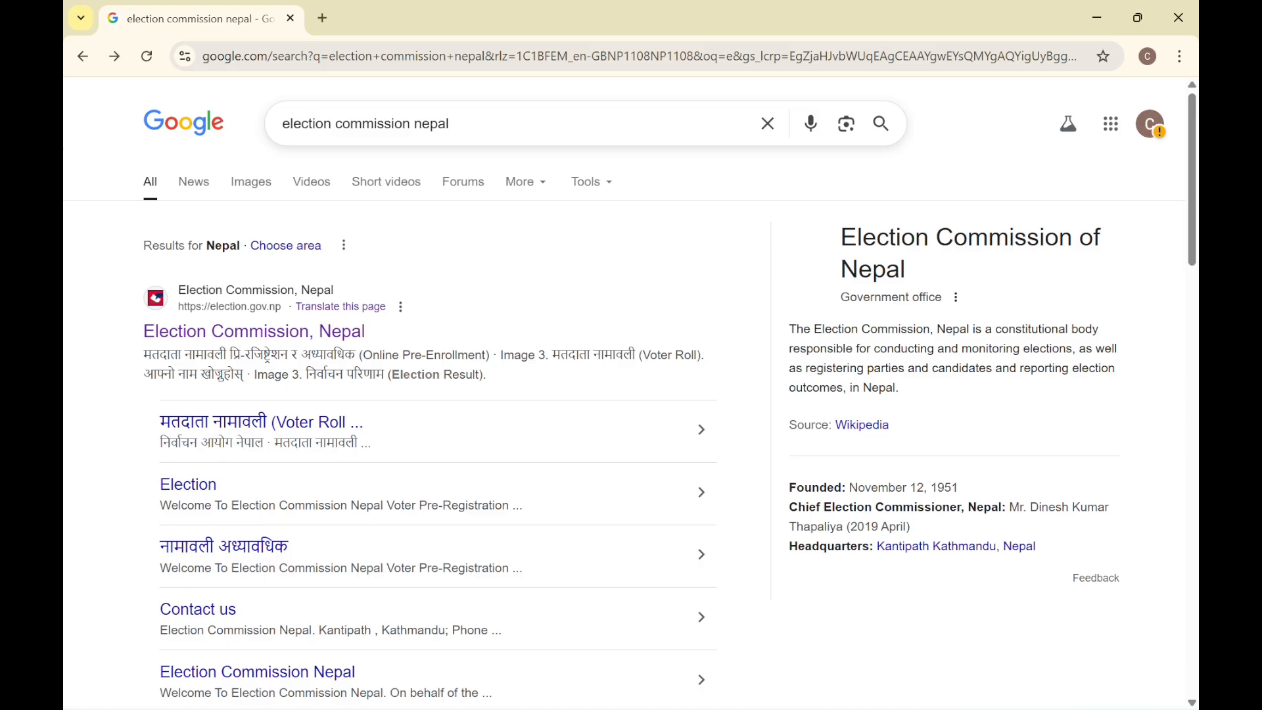
left_click(270, 339)
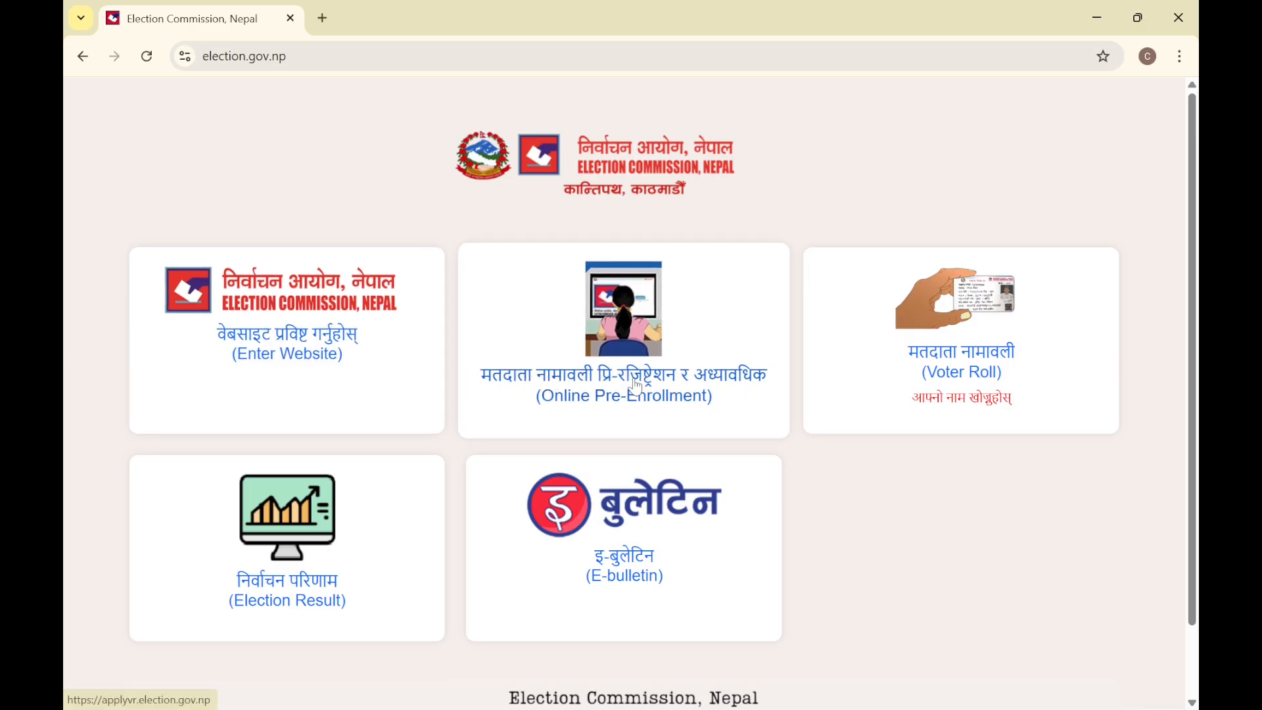
left_click(750, 383)
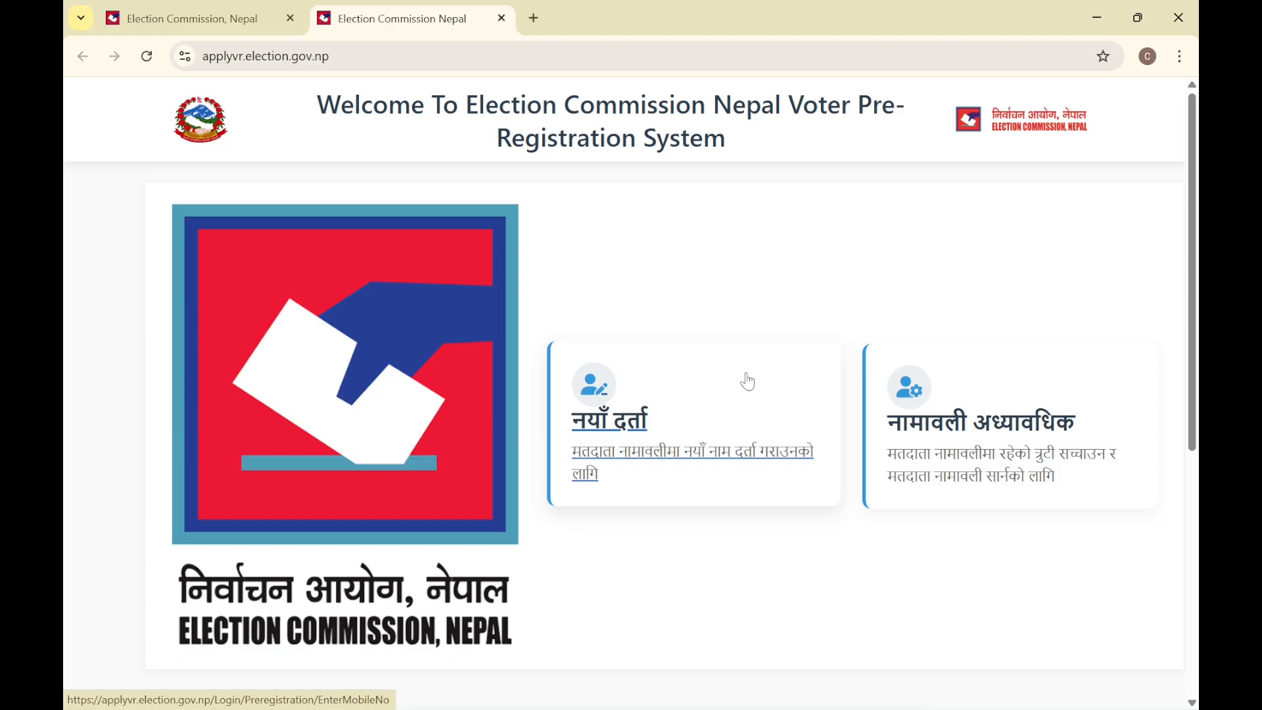
left_click(606, 432)
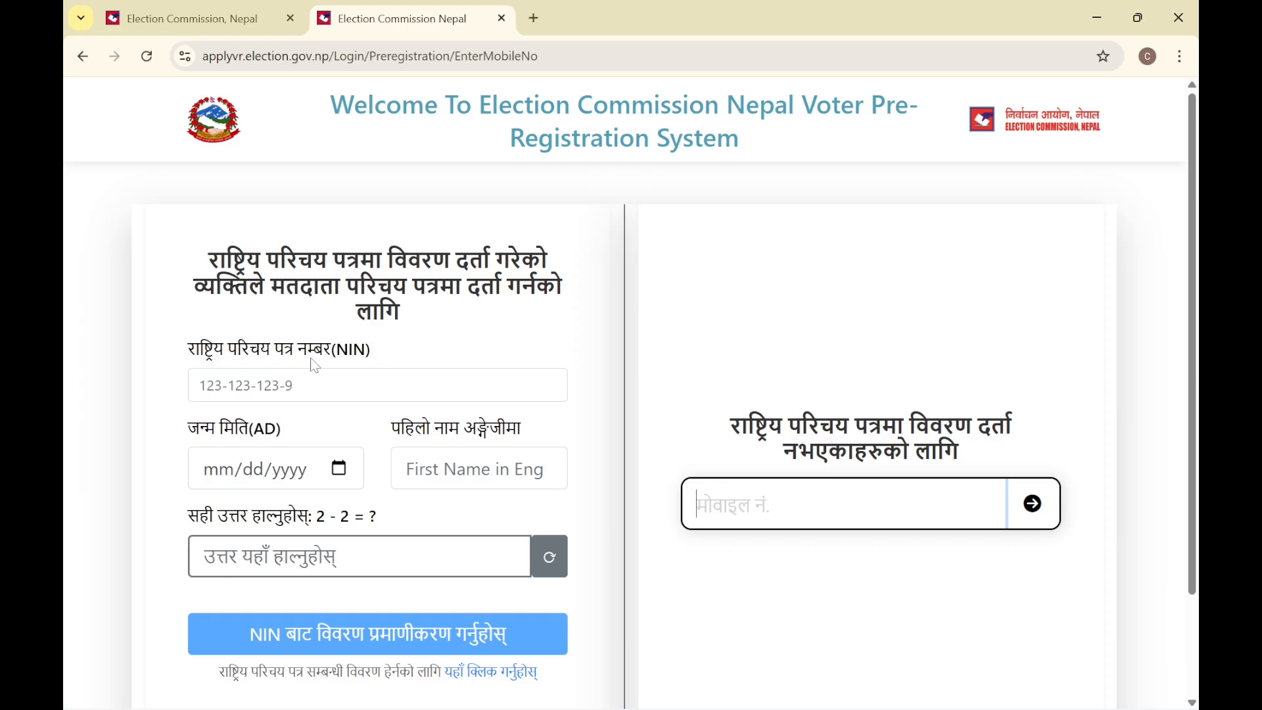
- Fill in the national identity number (NIN), date of birth and English first name, answer the sum with 0, and submit the NIN verification
left_click(377, 385)
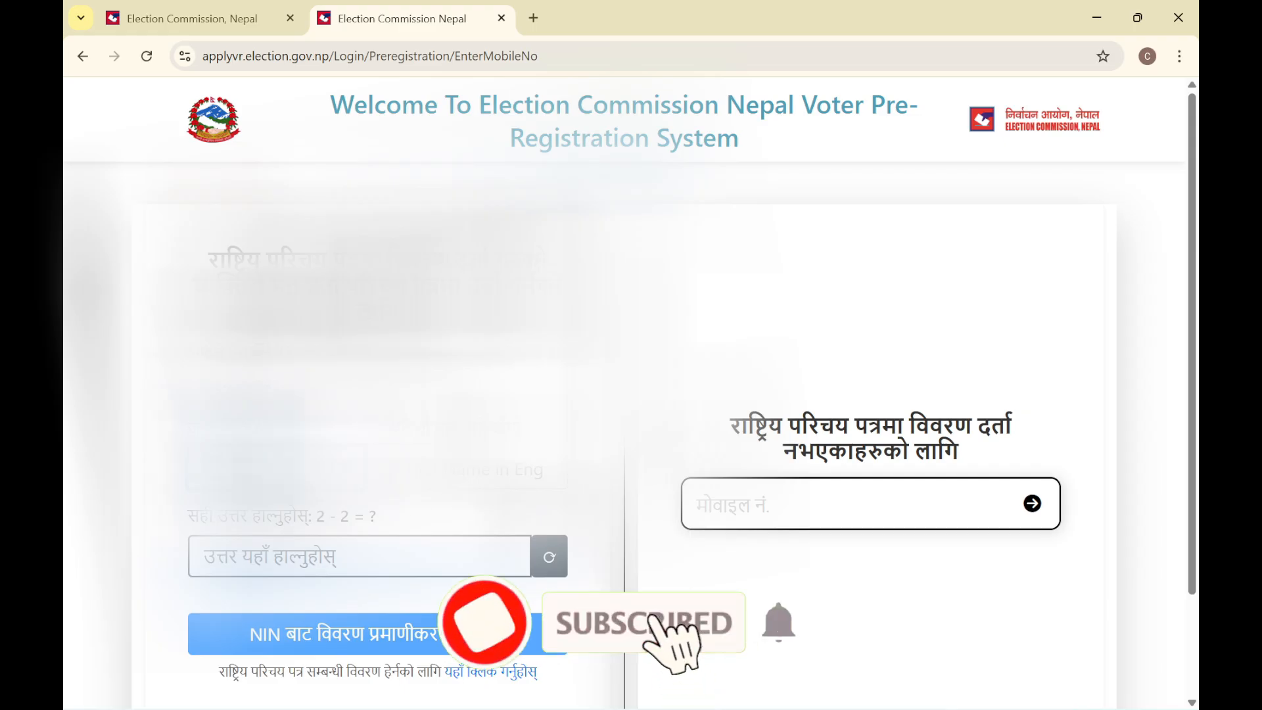
left_click(483, 470)
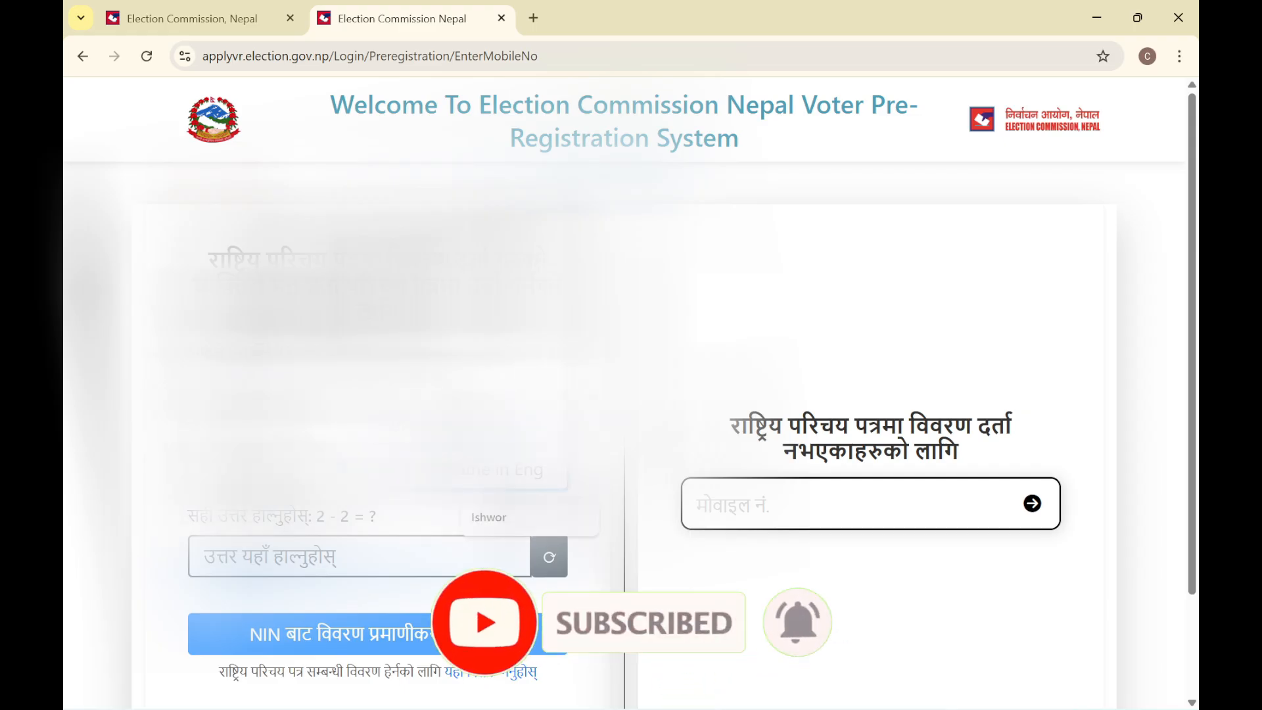
left_click(550, 519)
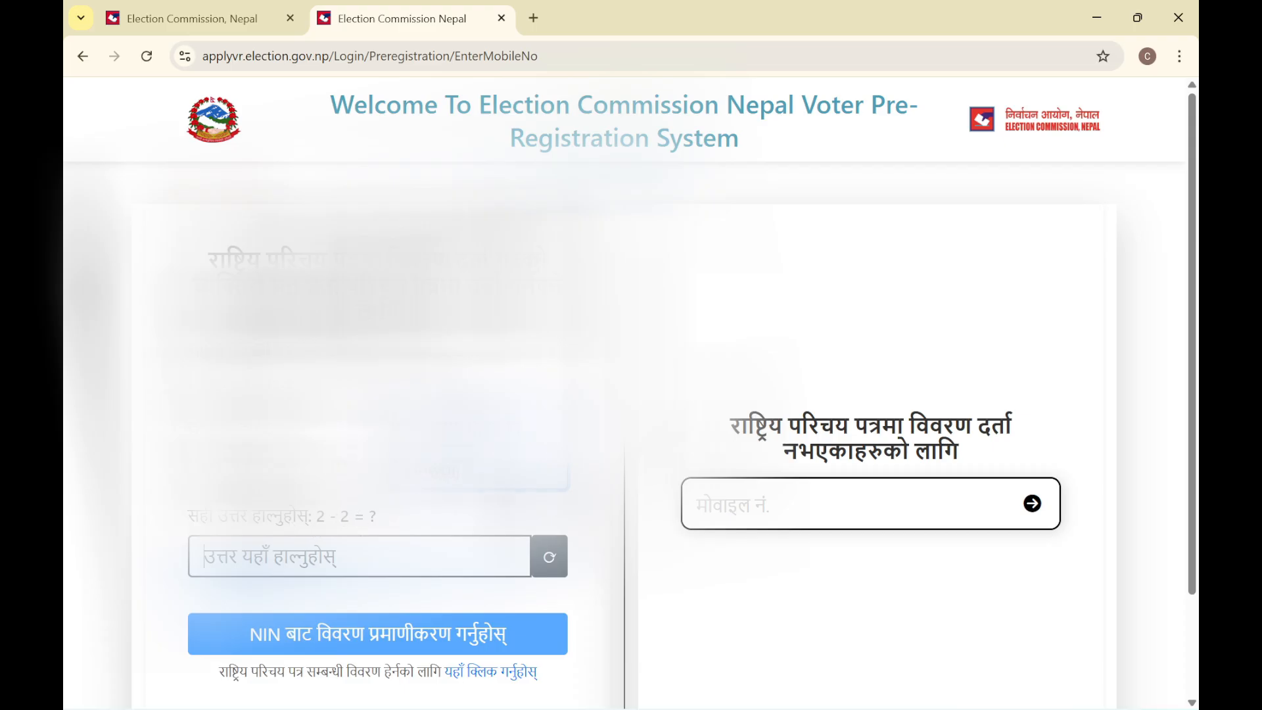
type("0")
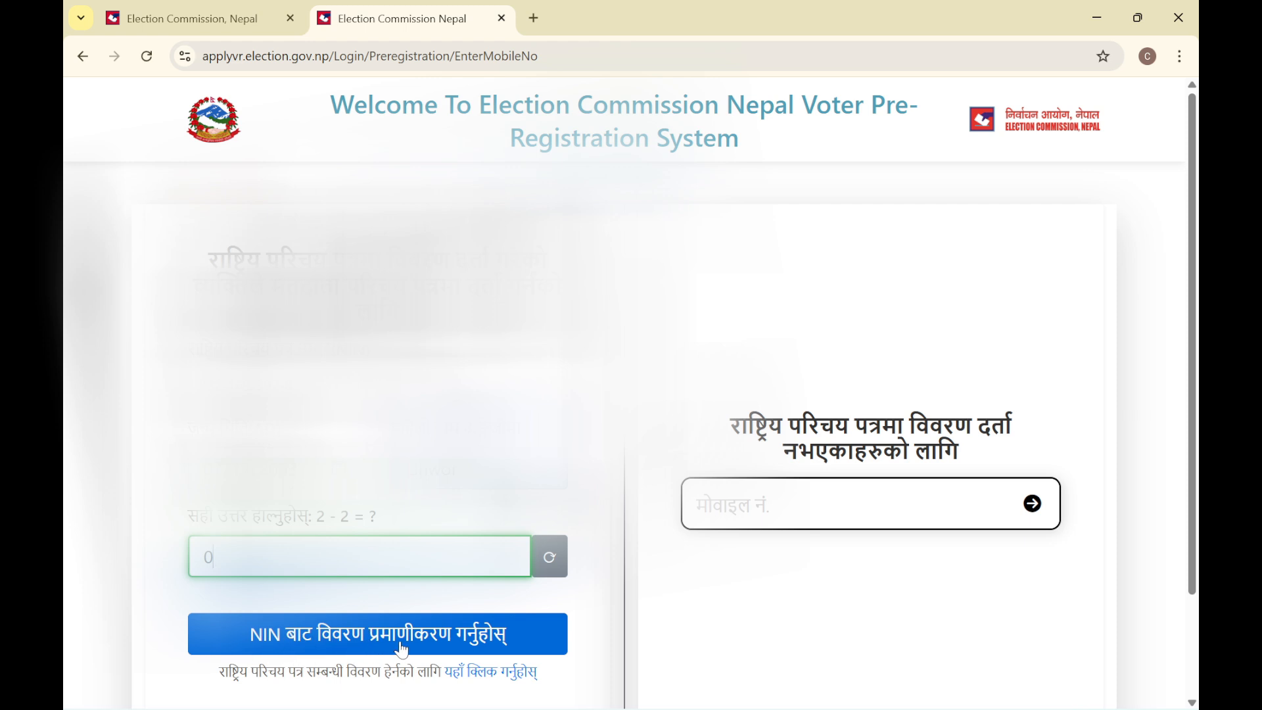
left_click(497, 646)
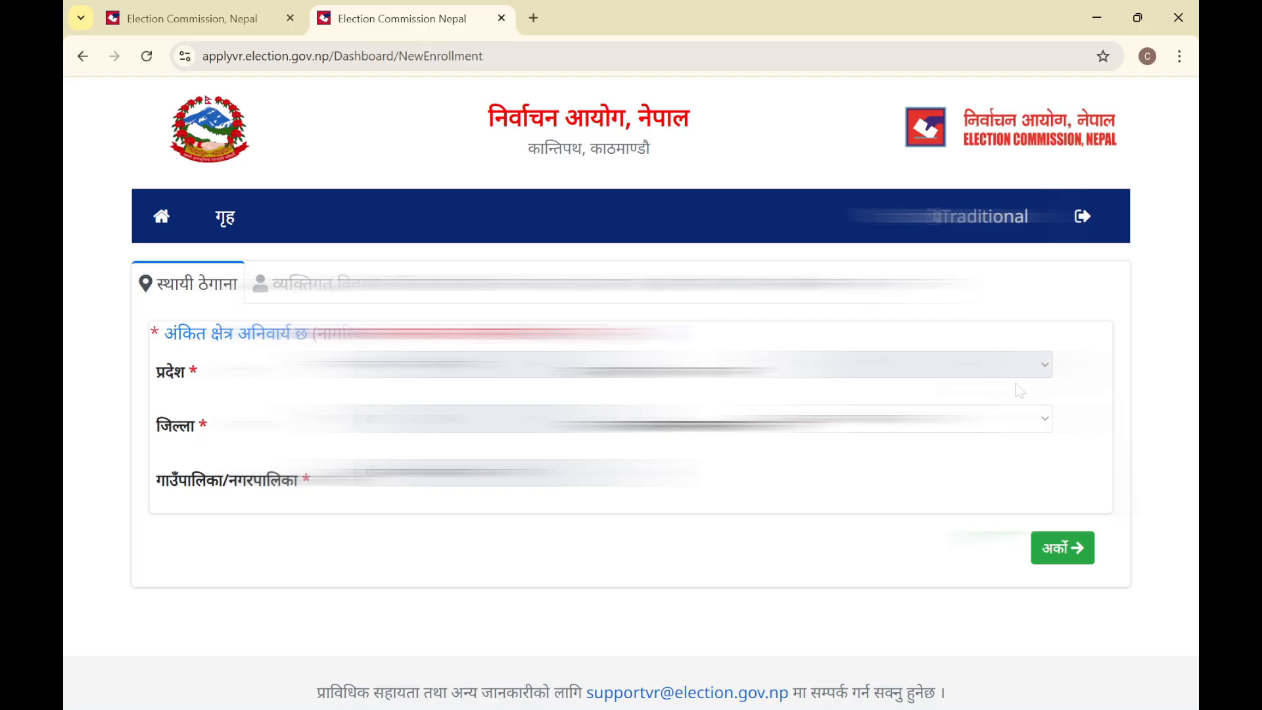
- Choose the applicant's entry in the editable permanent address (स्थायी ठेगाना) field and continue to the personal details
left_click(999, 422)
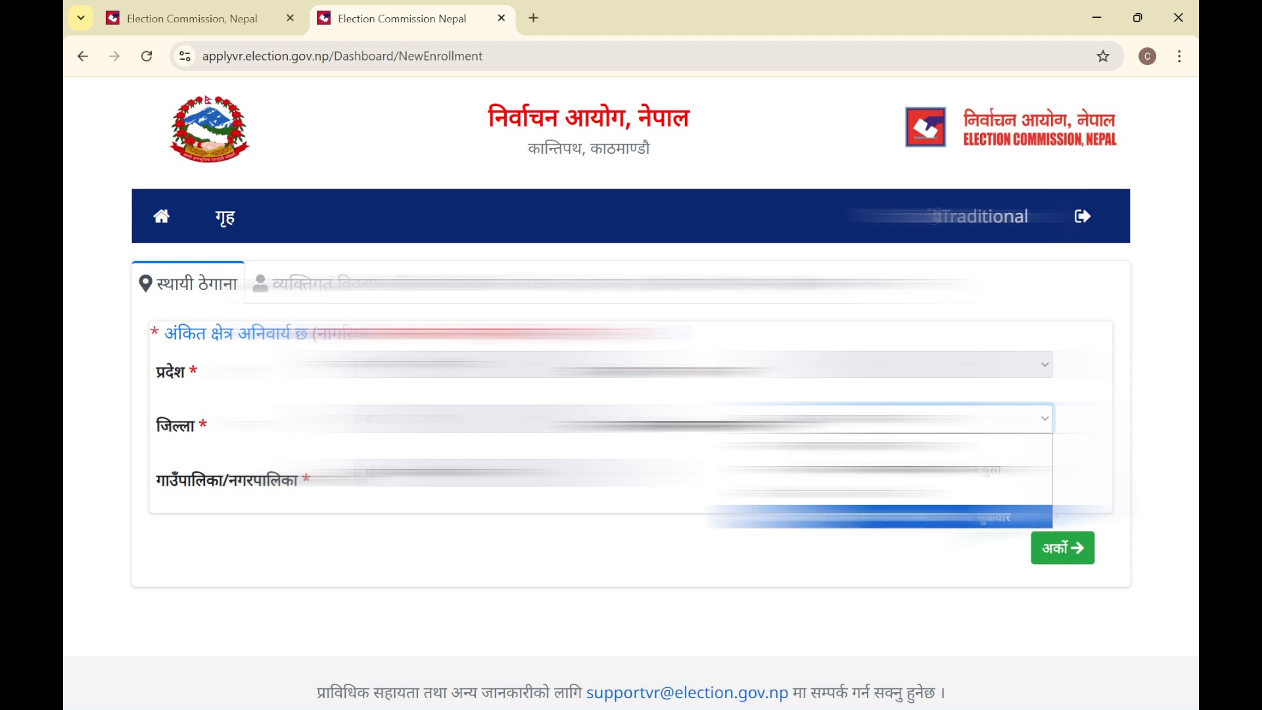
left_click(947, 494)
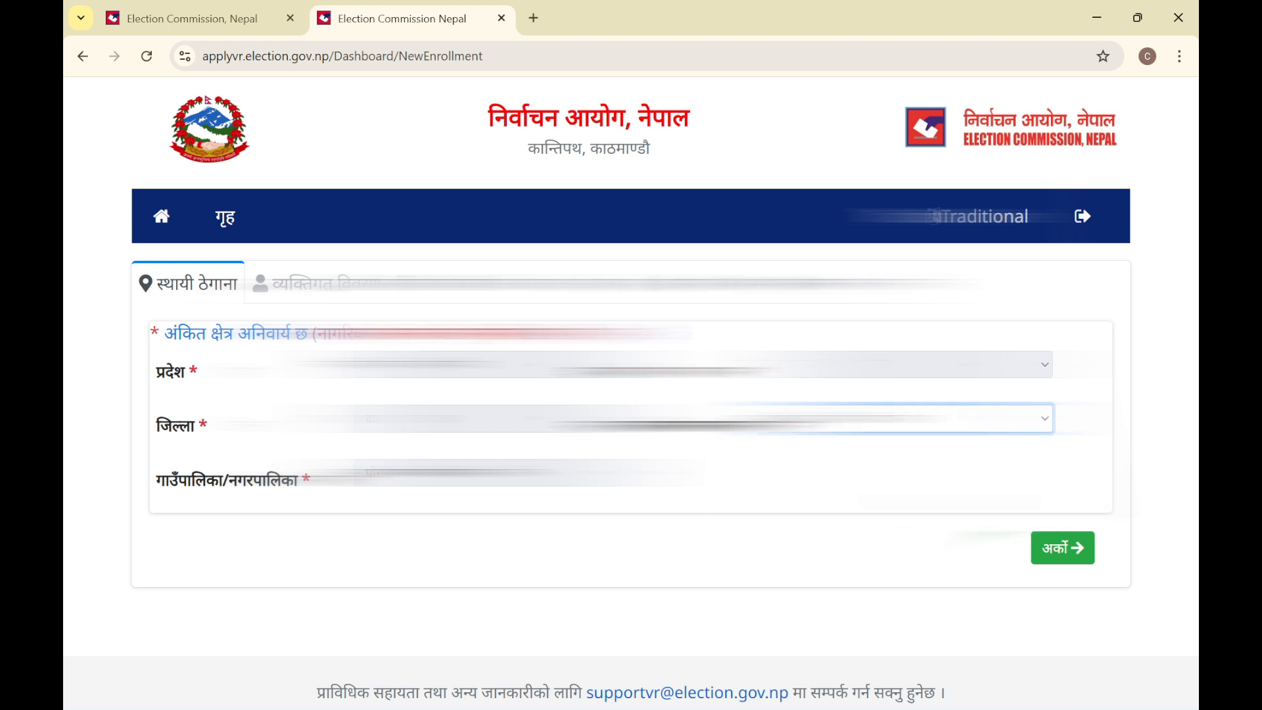
left_click(1056, 555)
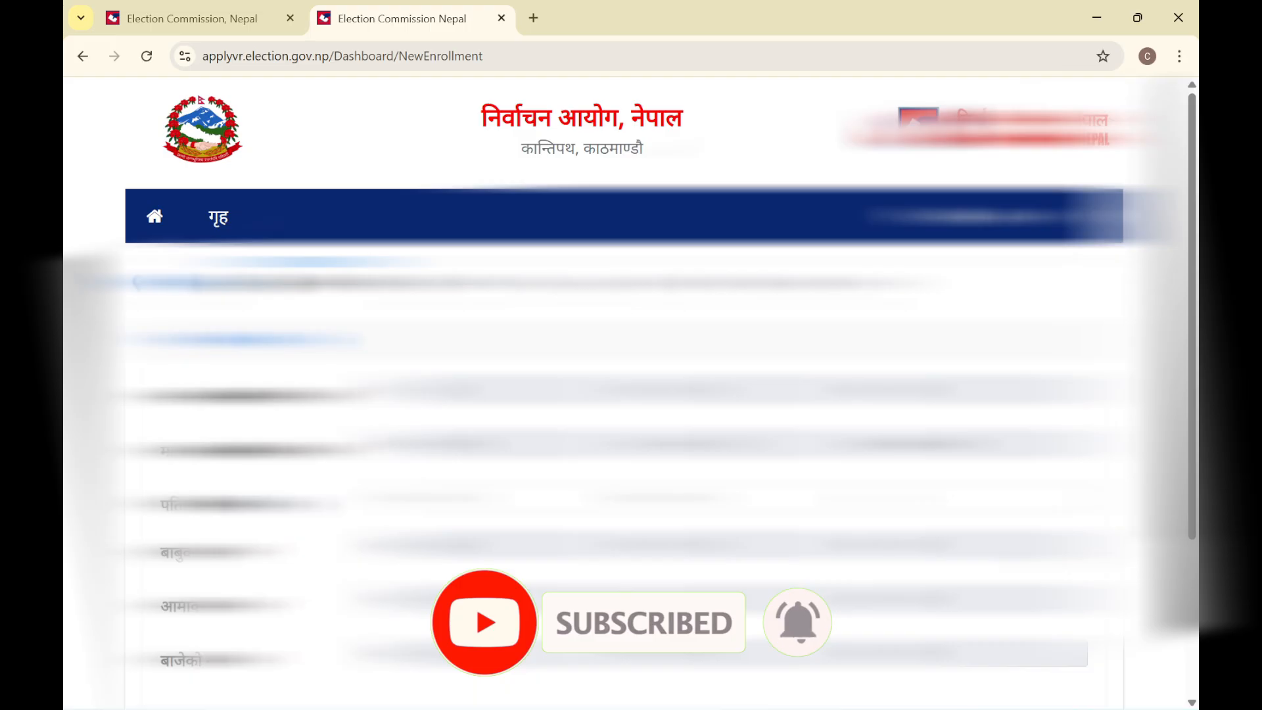
- Fill in the applicant's e-mail in the personal details (व्यक्तिगत विवरण) and continue to the citizenship details
scroll(644, 394, "down", 2)
scroll(644, 394, "up", 1)
scroll(644, 394, "down", 1)
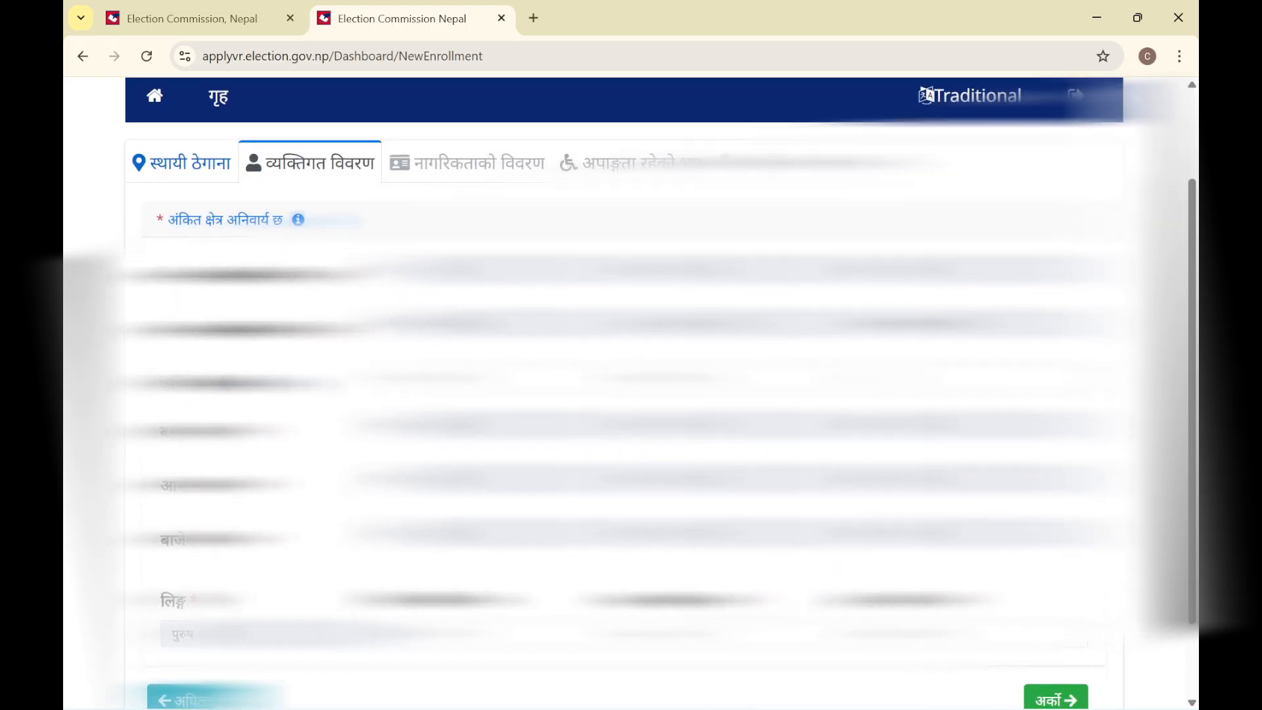
left_click(720, 633)
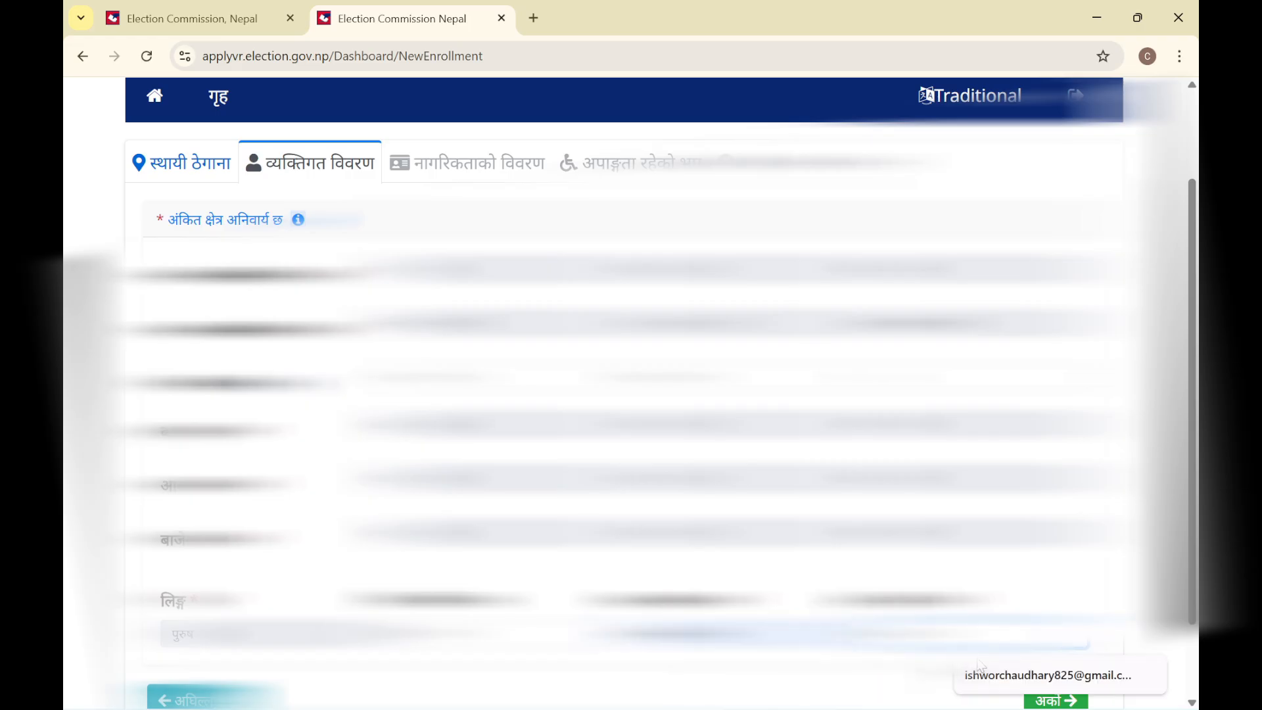
left_click(983, 675)
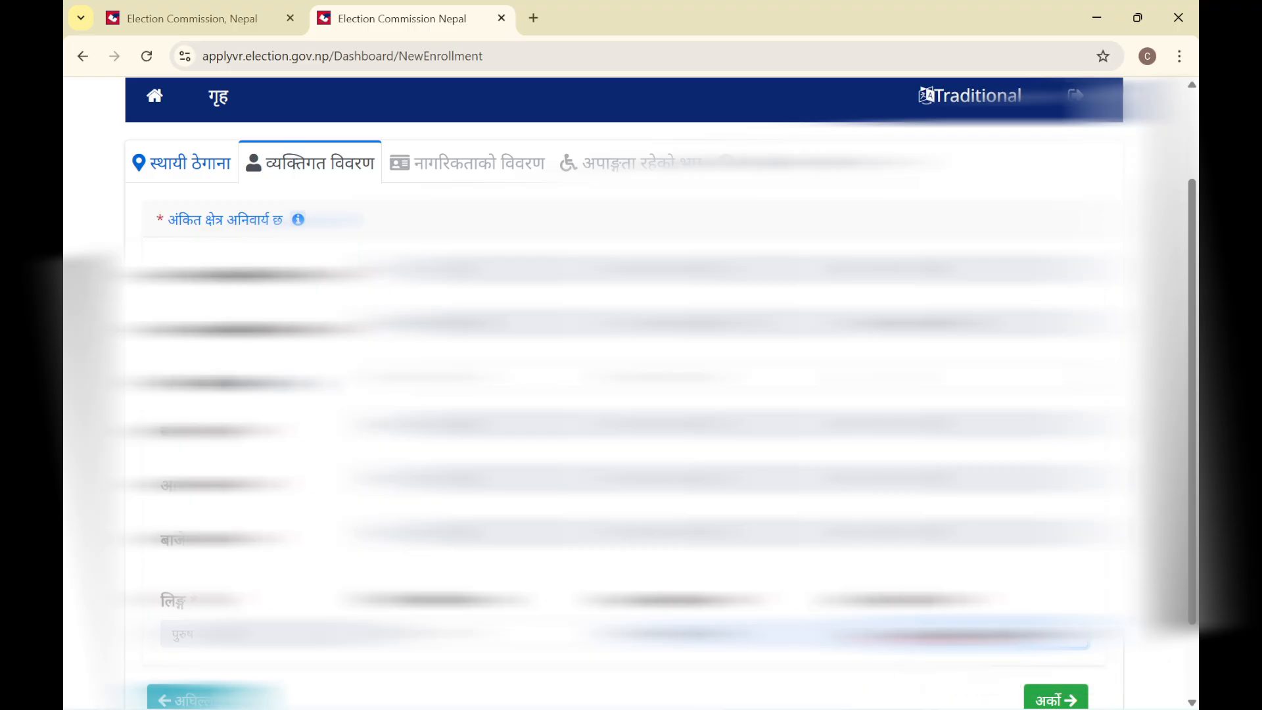
scroll(625, 394, "down", 2)
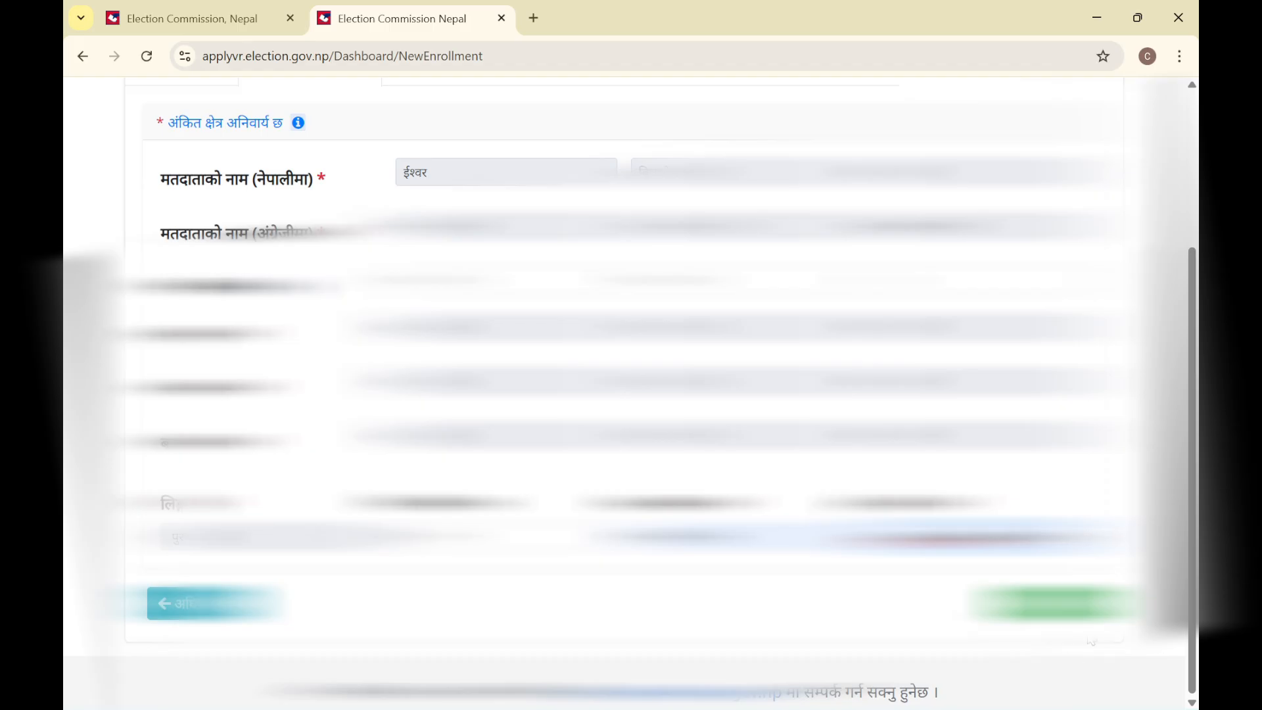
left_click(1065, 606)
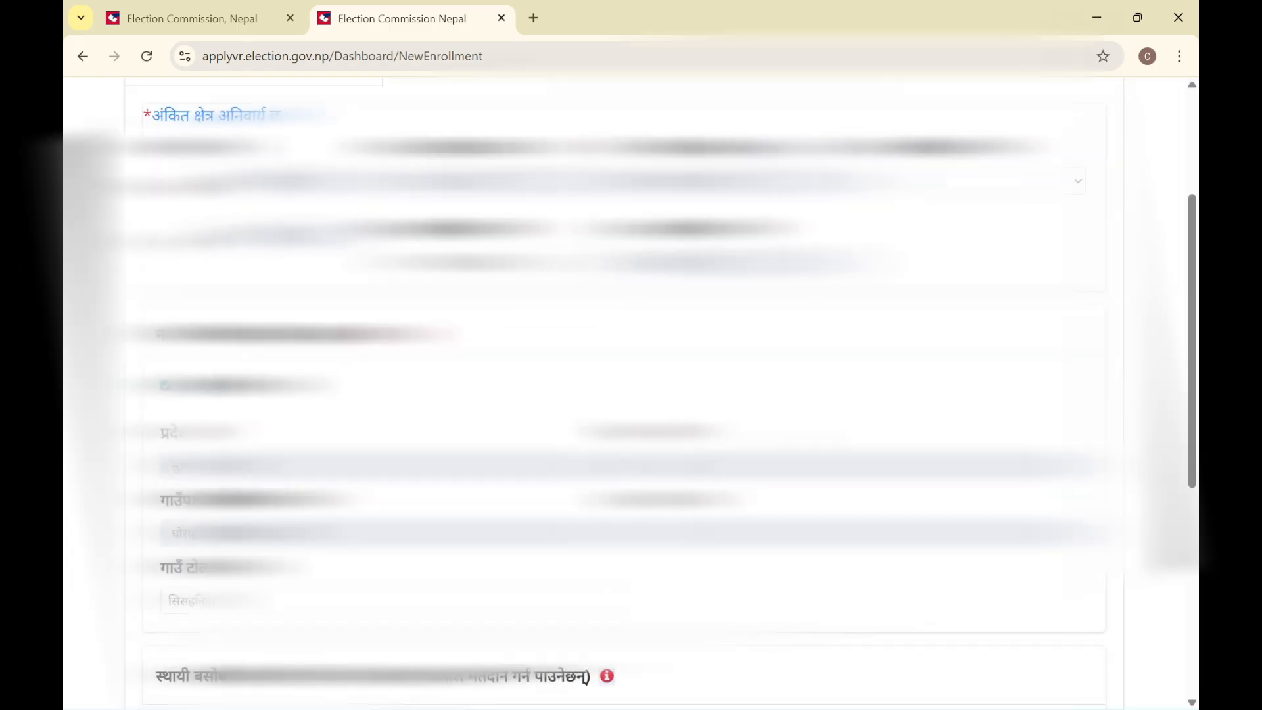
- Select the applicable option in the editable list of the first citizenship details (नागरिकताको विवरण) block
scroll(624, 394, "up", 2)
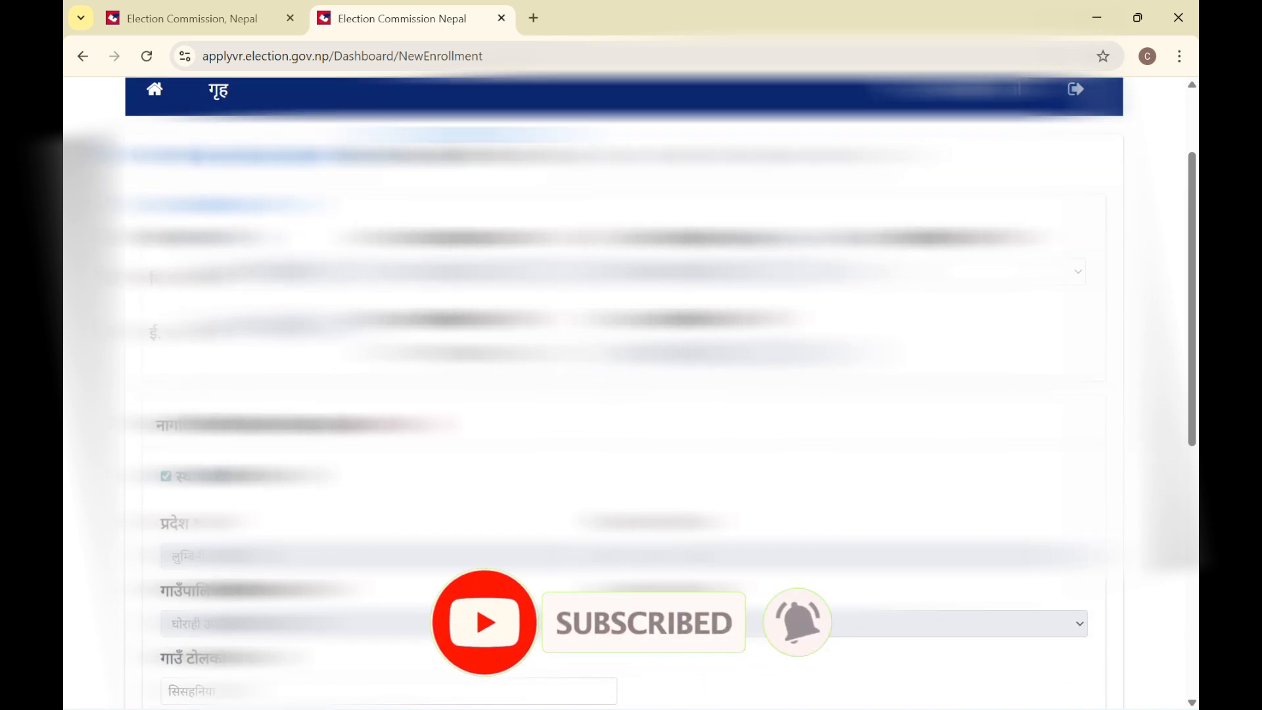
left_click(471, 353)
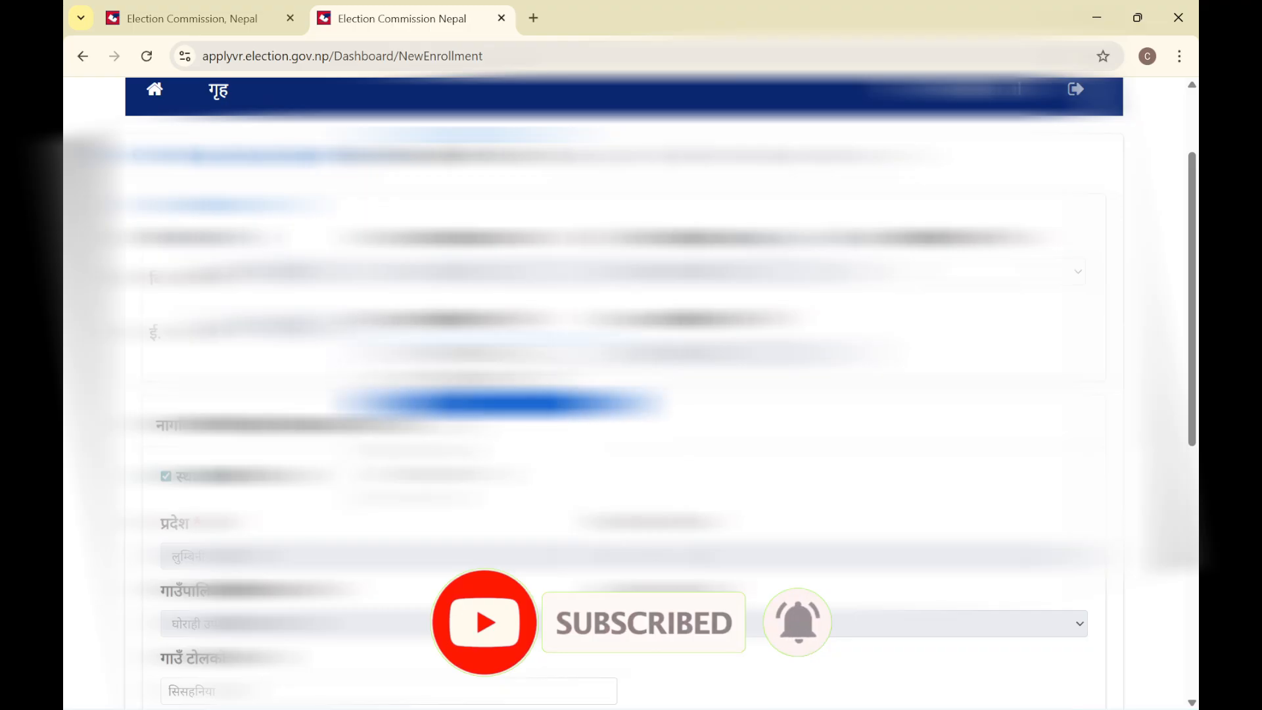
left_click(471, 403)
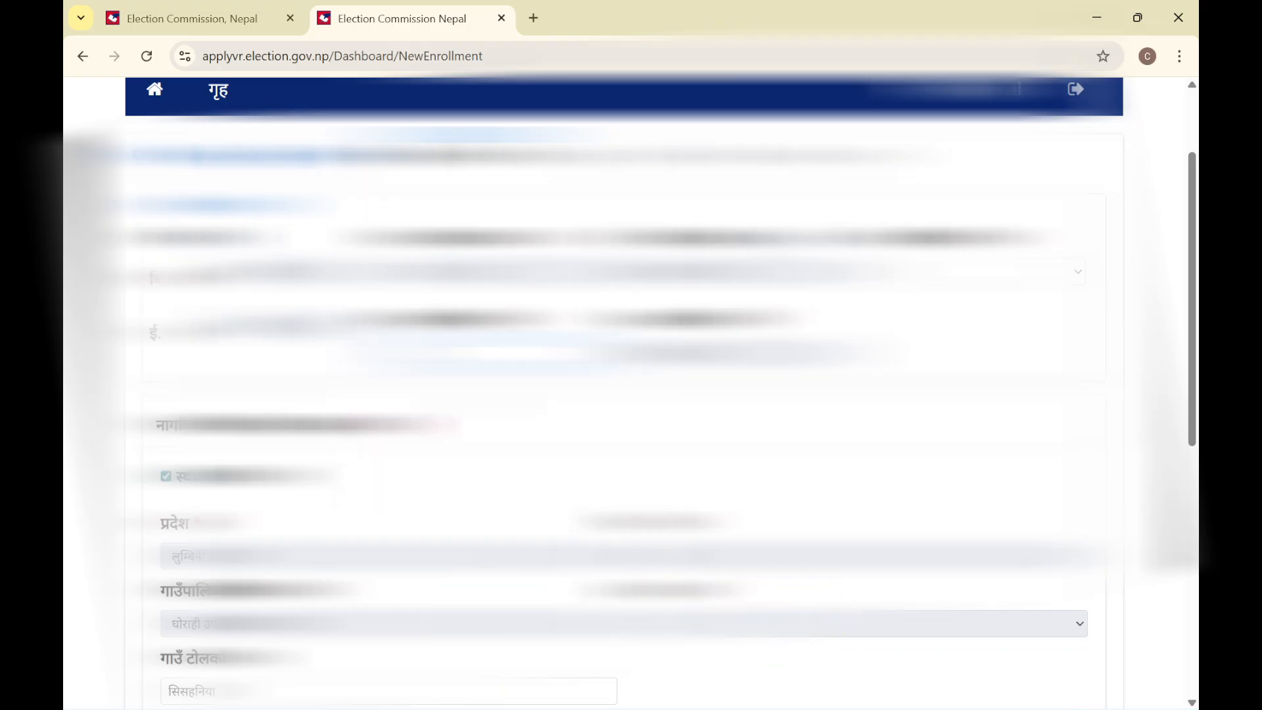
- Set the permanent residence for voting to match the permanent address, and continue past the disability section with होइन selected
scroll(631, 394, "down", 10)
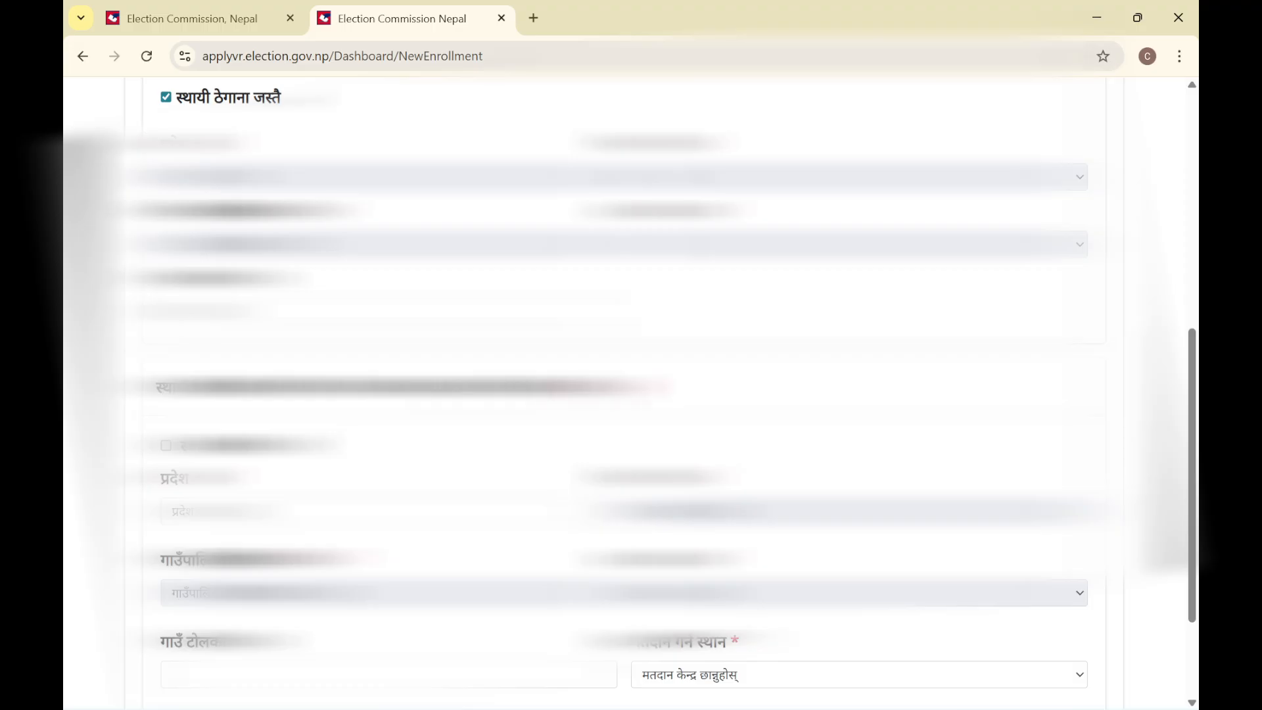
left_click(167, 447)
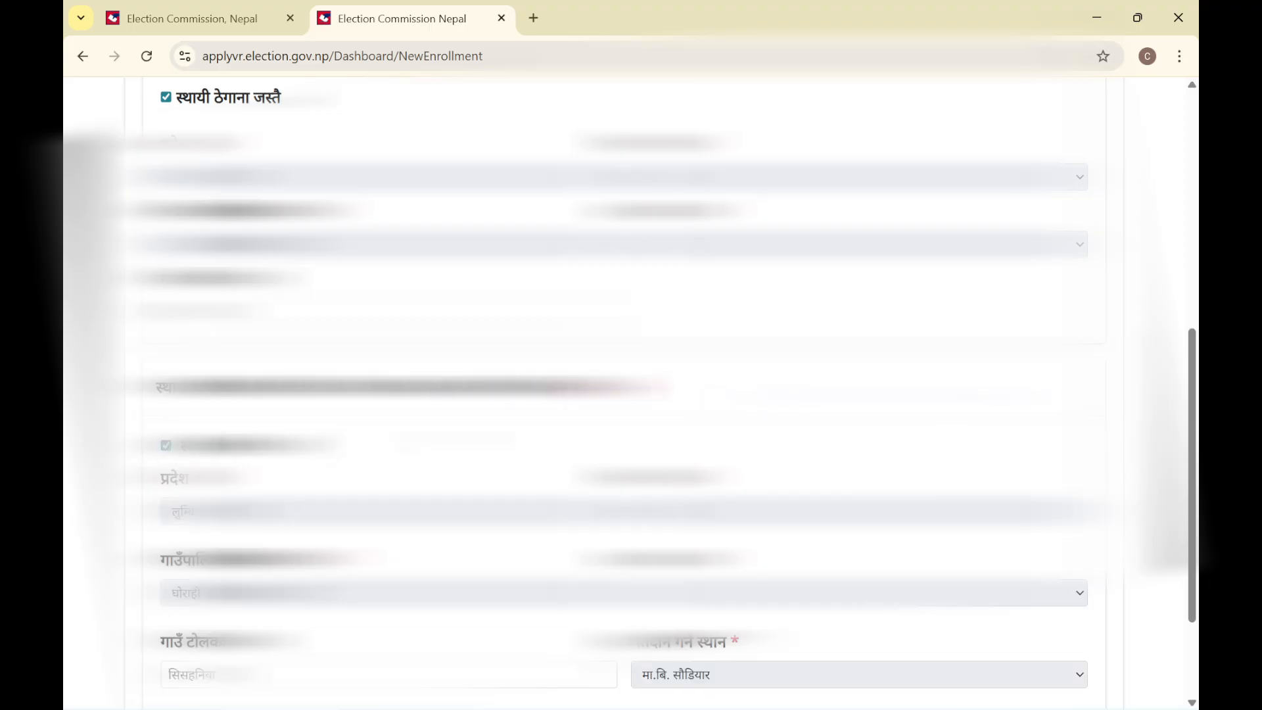
scroll(402, 435, "down", 1)
scroll(631, 381, "down", 2)
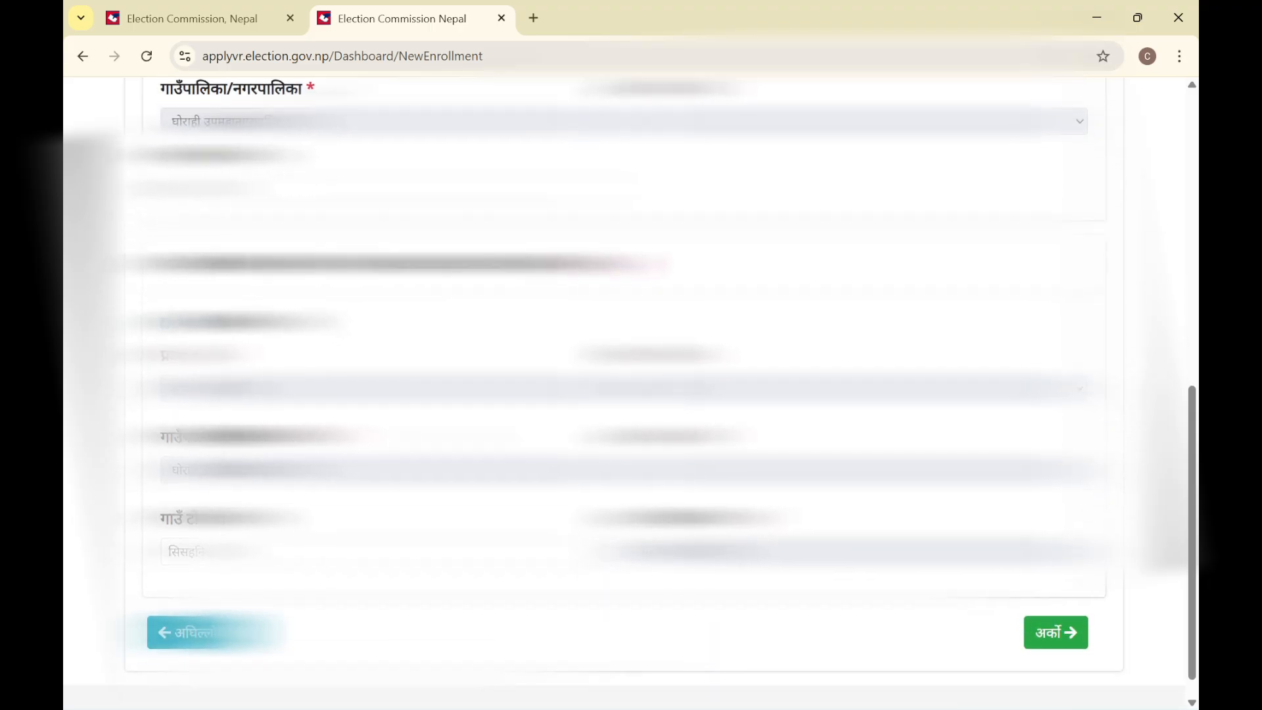
scroll(1072, 606, "down", 1)
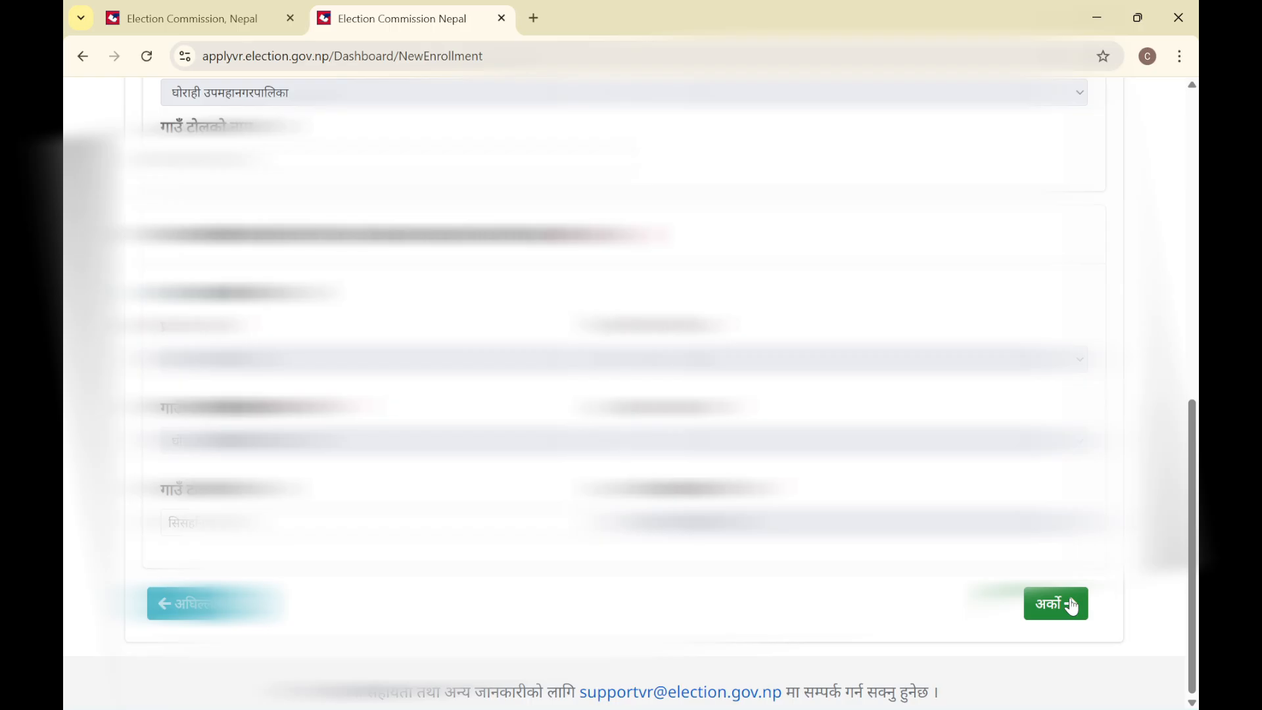
left_click(1072, 606)
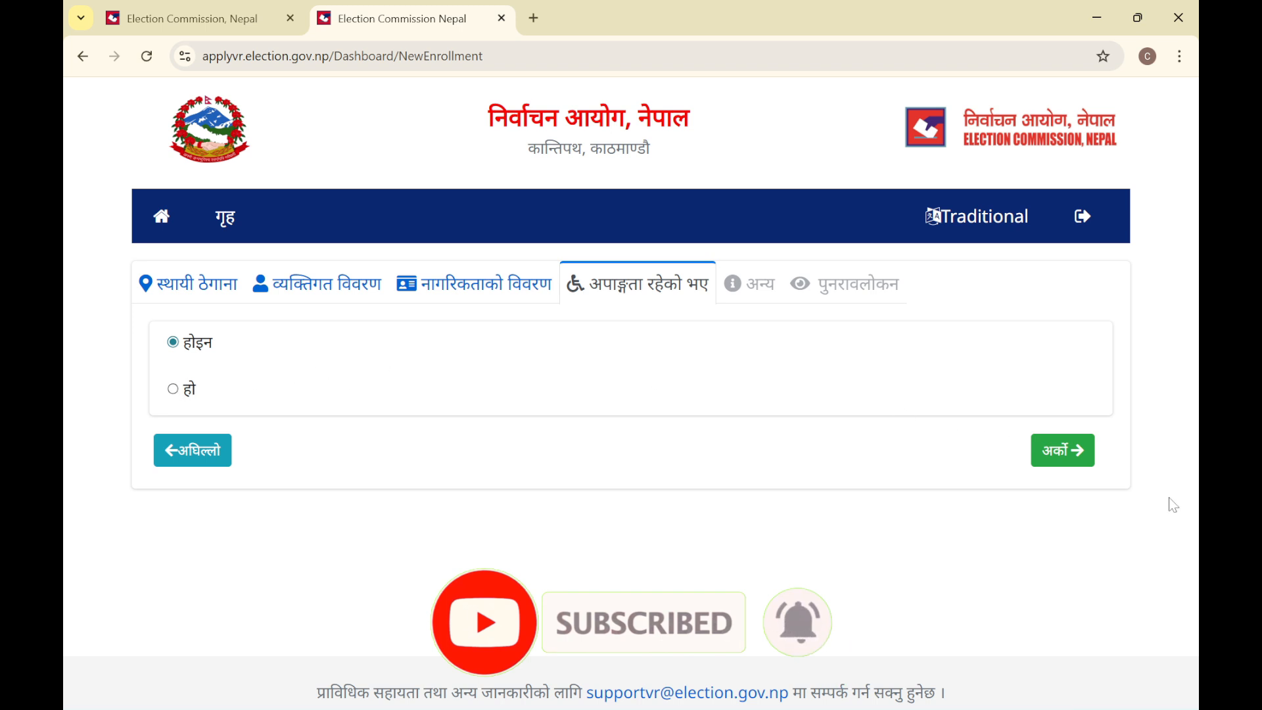
left_click(1085, 458)
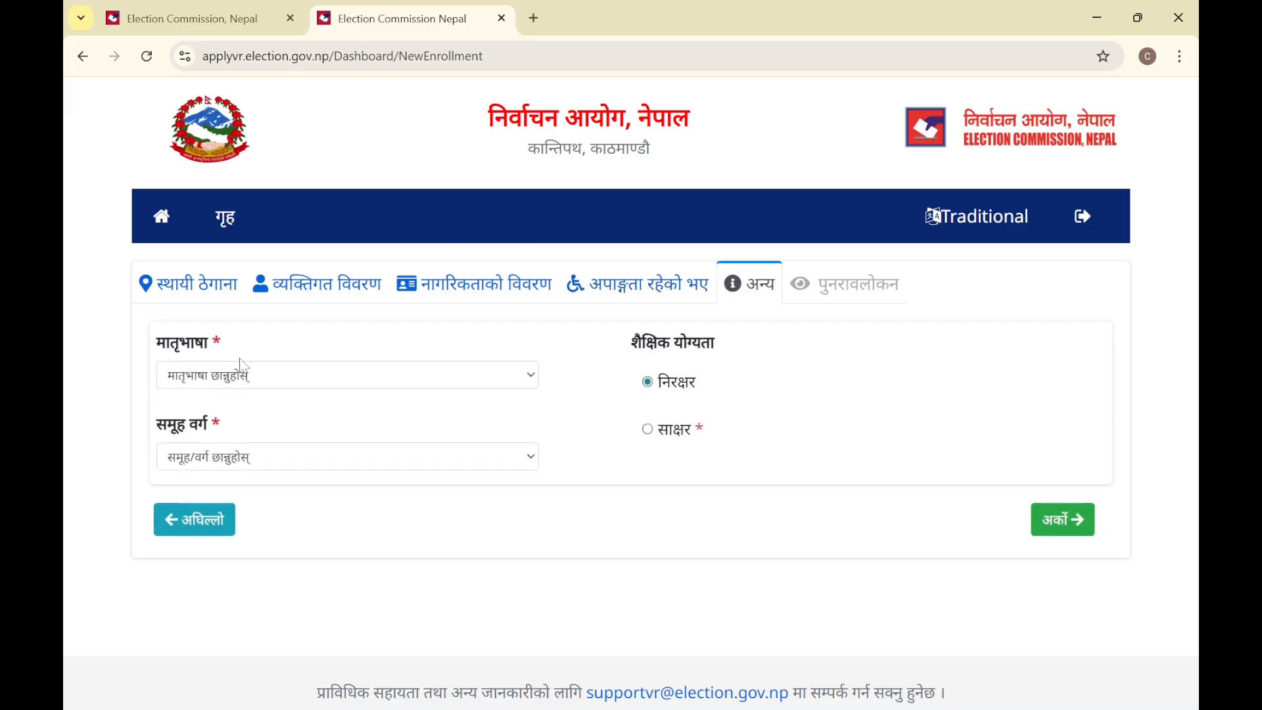
- Set the mother tongue (मातृभाषा) to थारु in the other details section
left_click(230, 382)
scroll(259, 237, "down", 8)
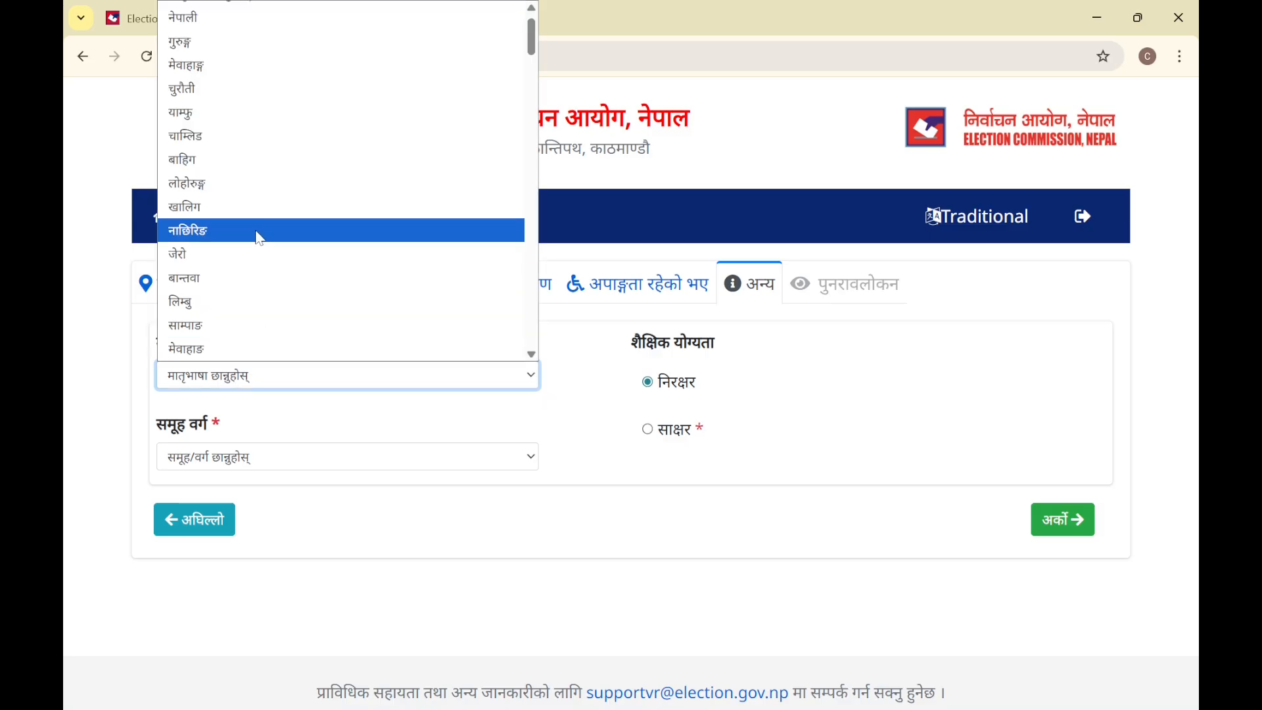
scroll(259, 238, "down", 7)
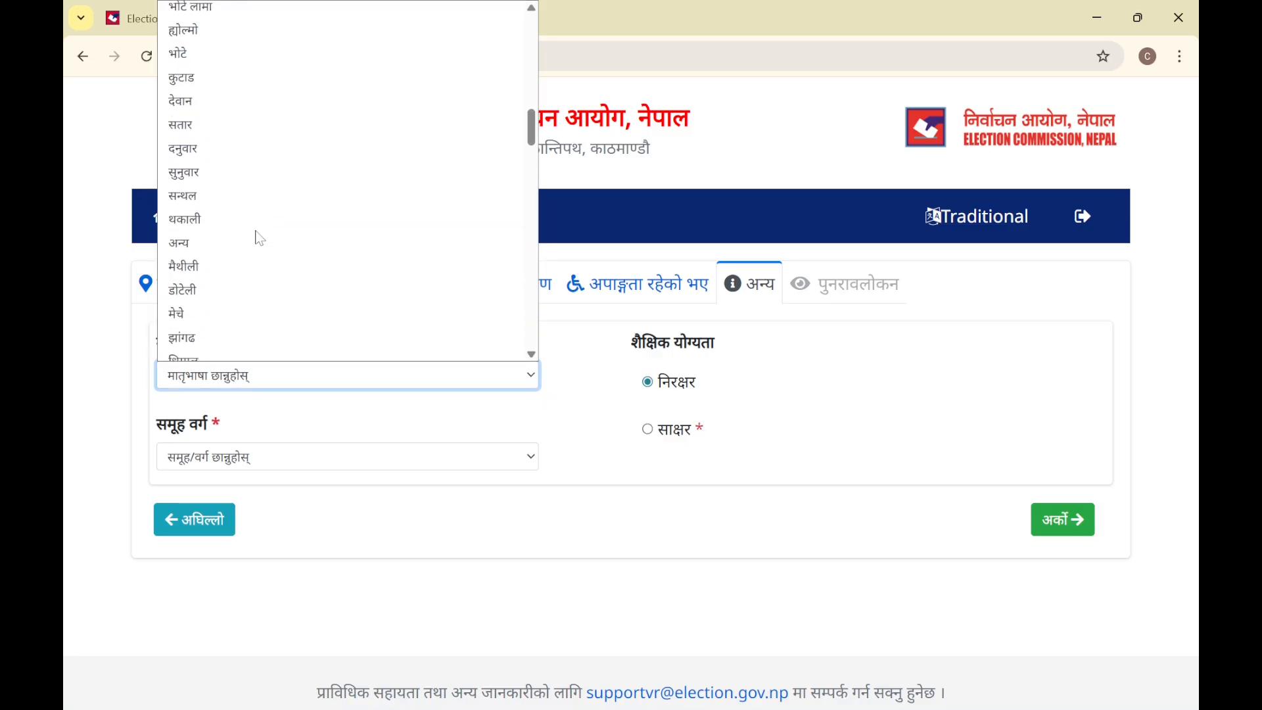
scroll(259, 238, "down", 6)
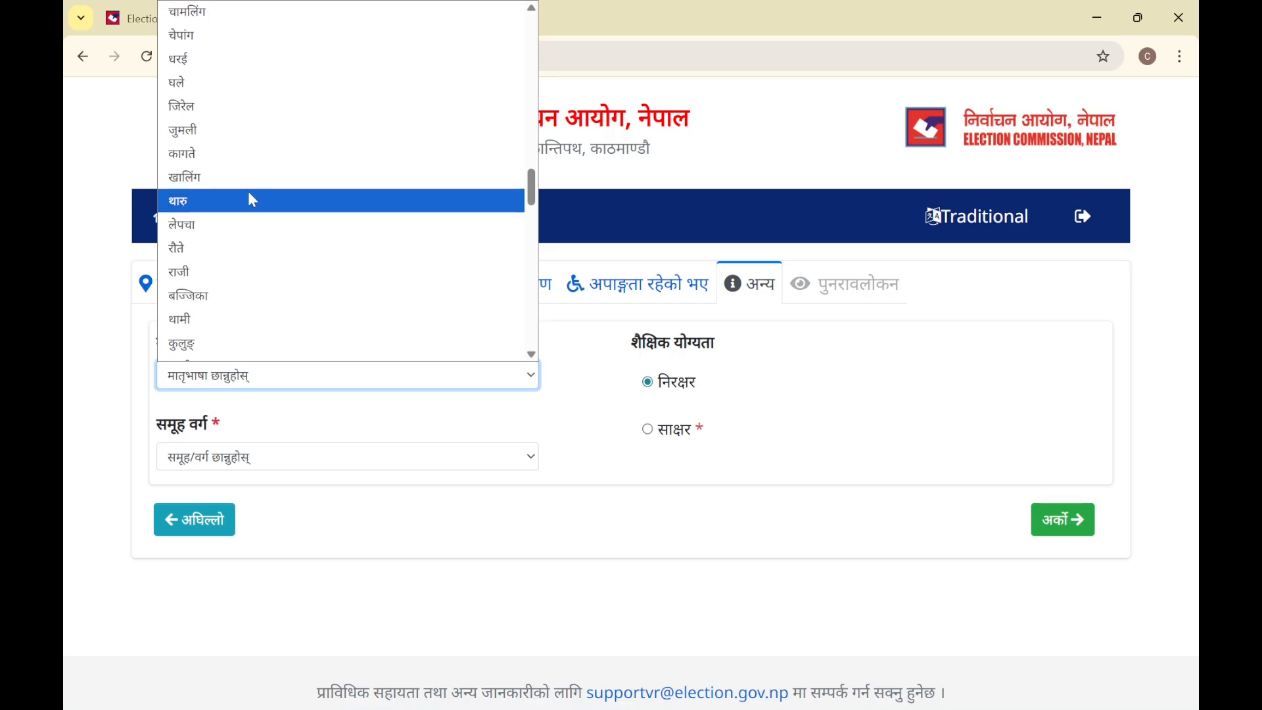
left_click(249, 194)
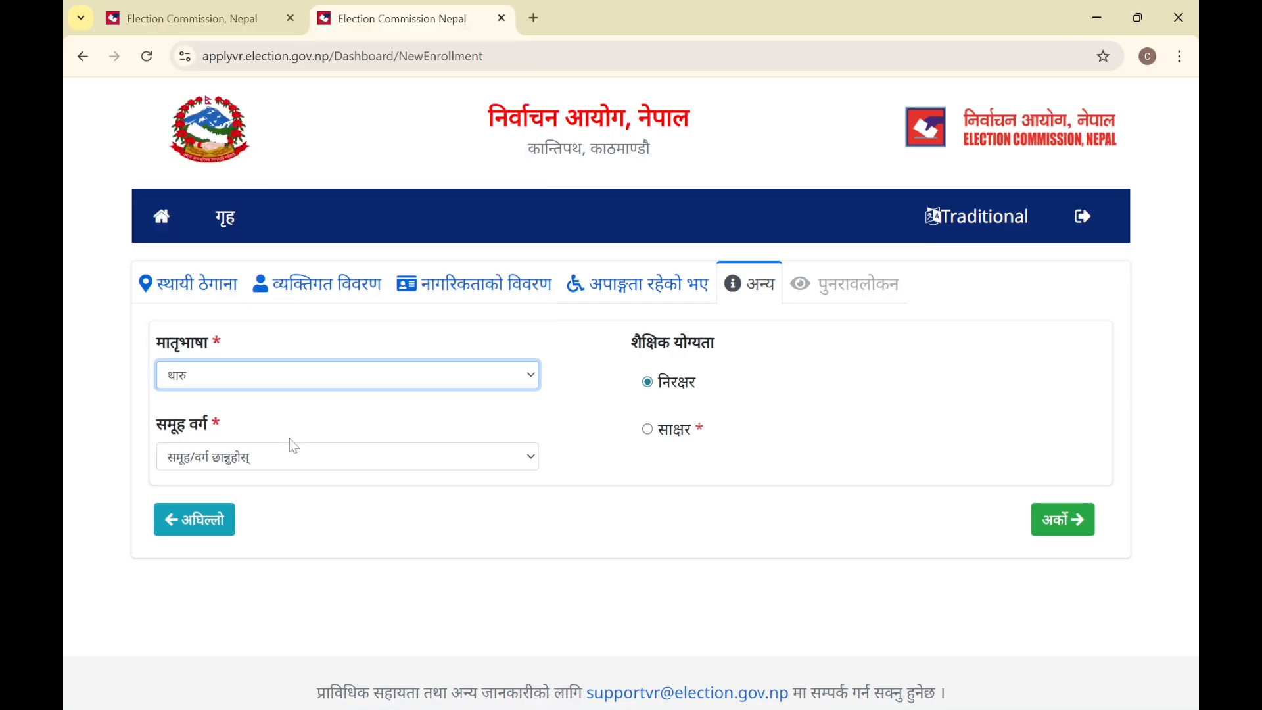
- Set the group category (समूह वर्ग) to आदिवासी/जनजाती
left_click(301, 462)
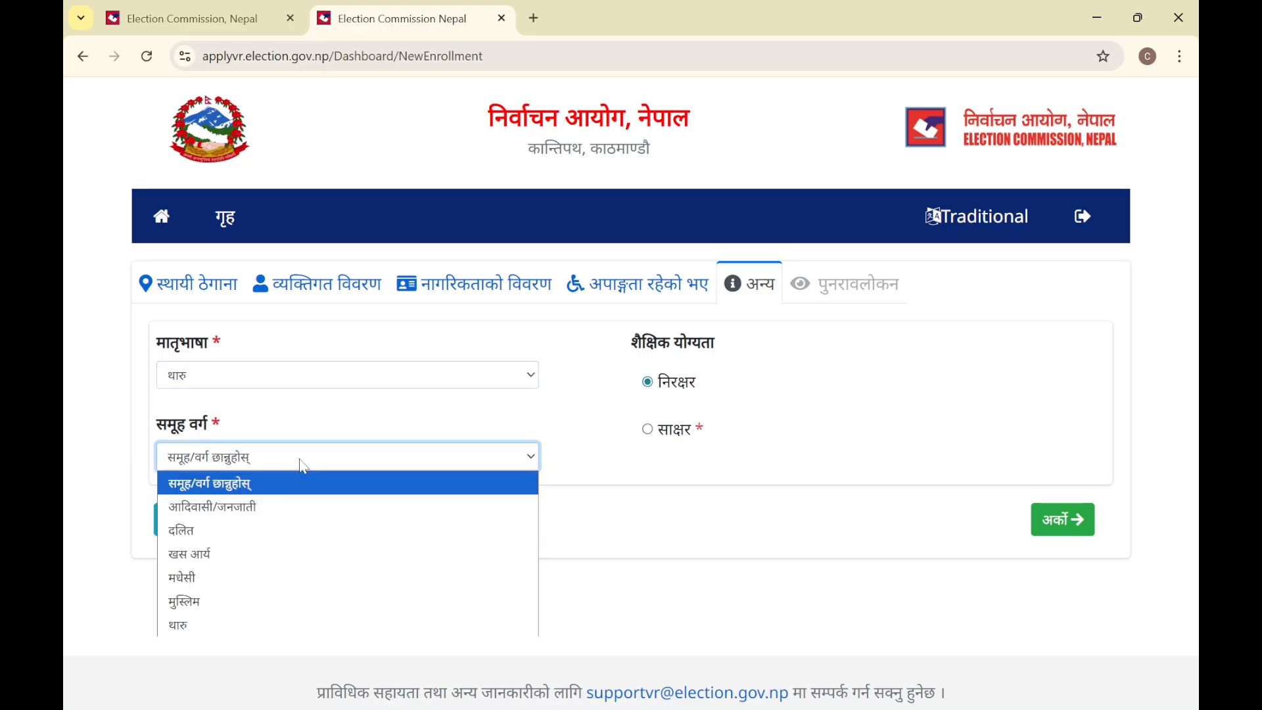
left_click(266, 509)
left_click(272, 468)
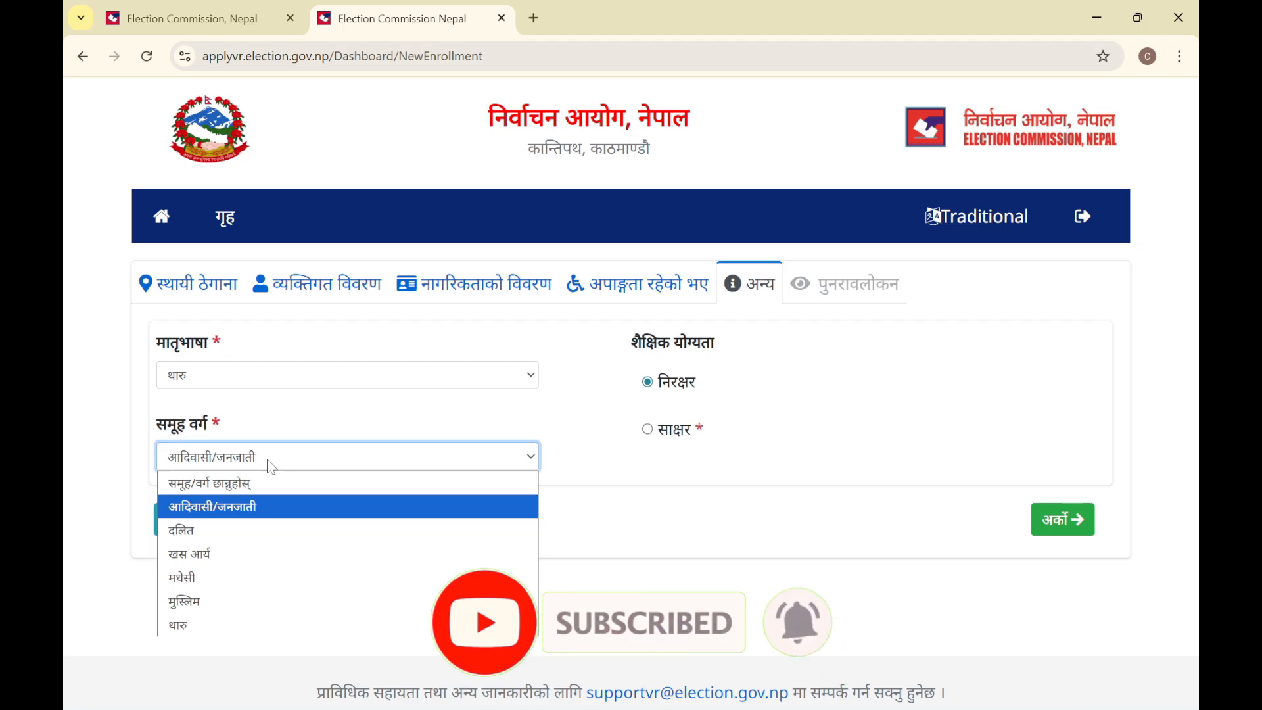
left_click(305, 511)
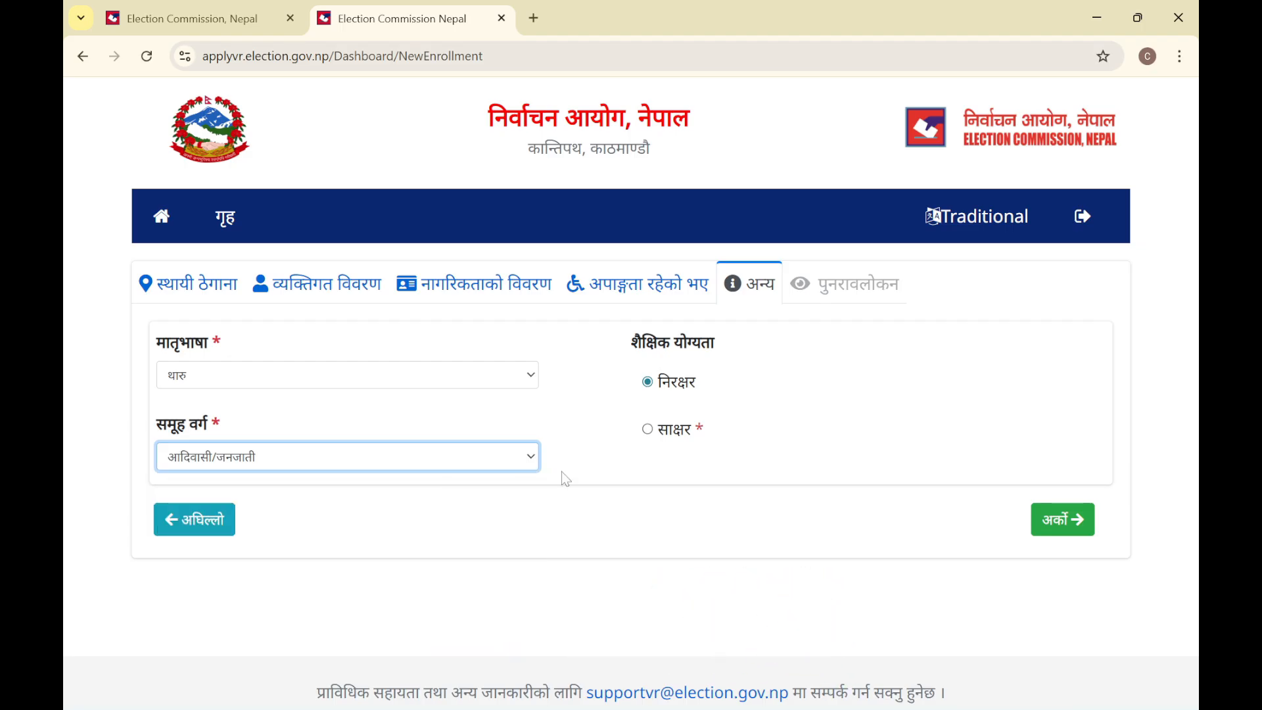
- Set the educational qualification to साक्षर with the level दश जोड २, and continue to the review (पुनरावलोकन) section
left_click(648, 431)
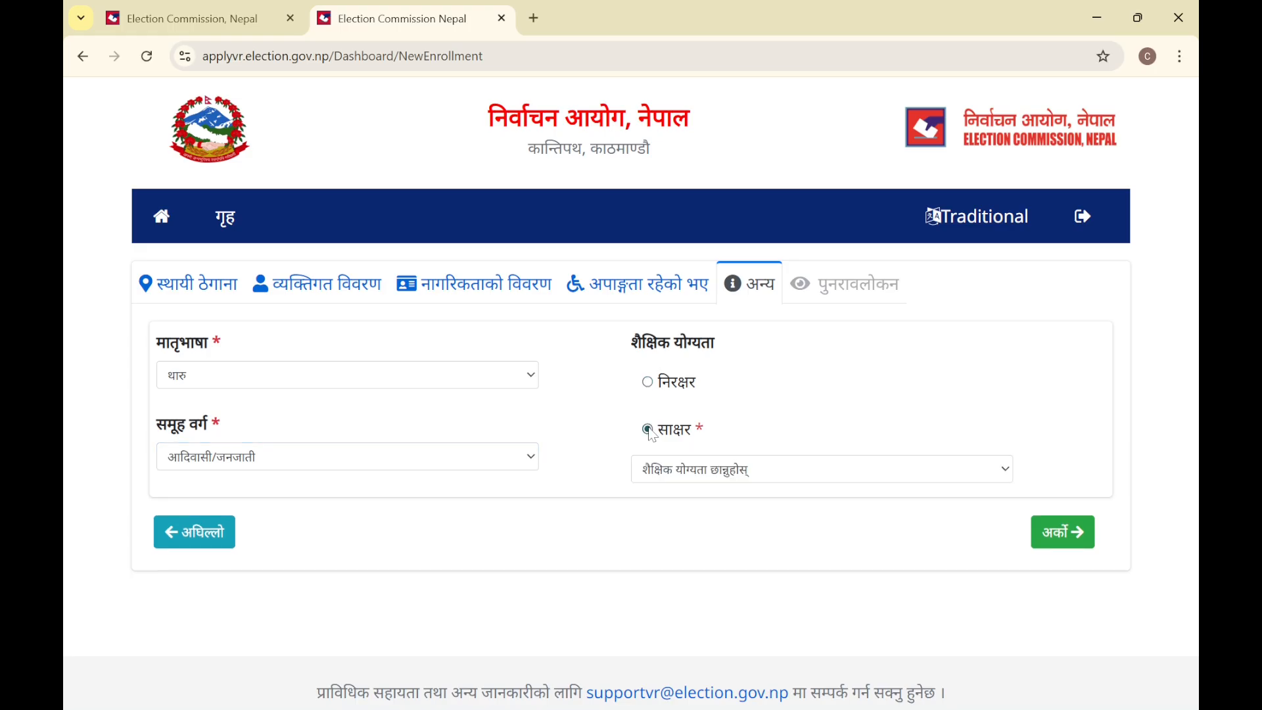
left_click(796, 480)
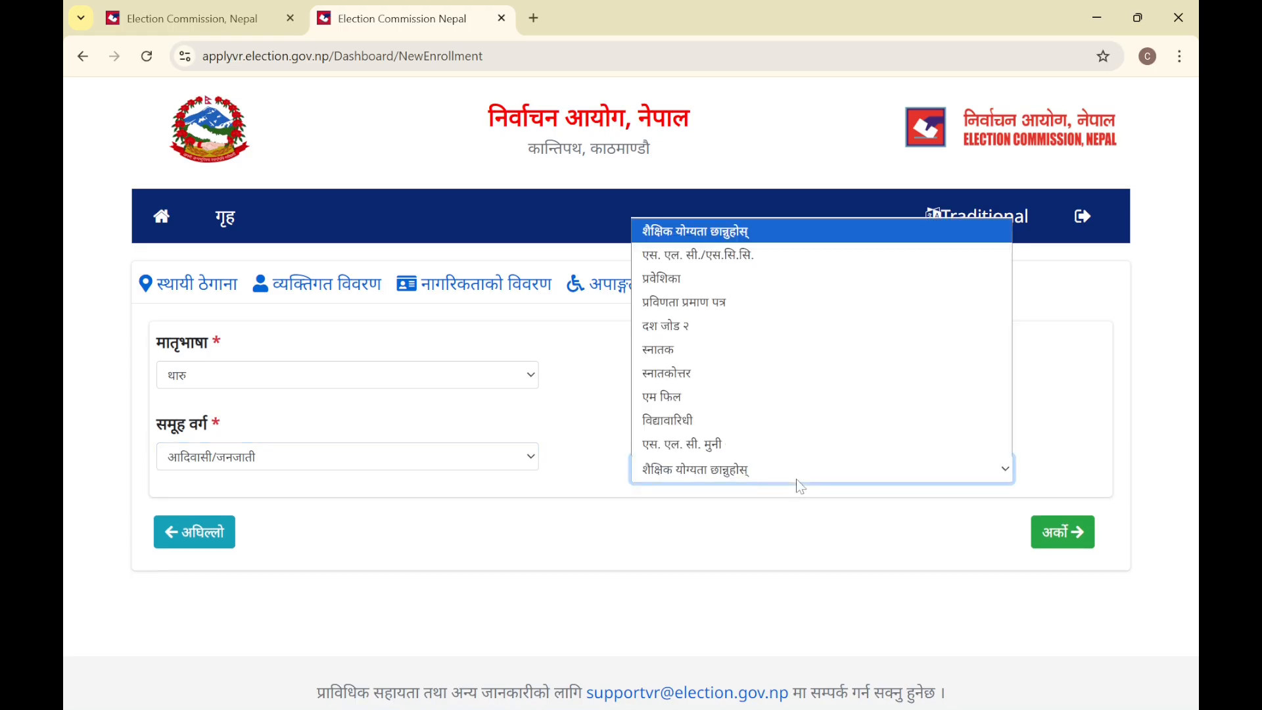
left_click(696, 332)
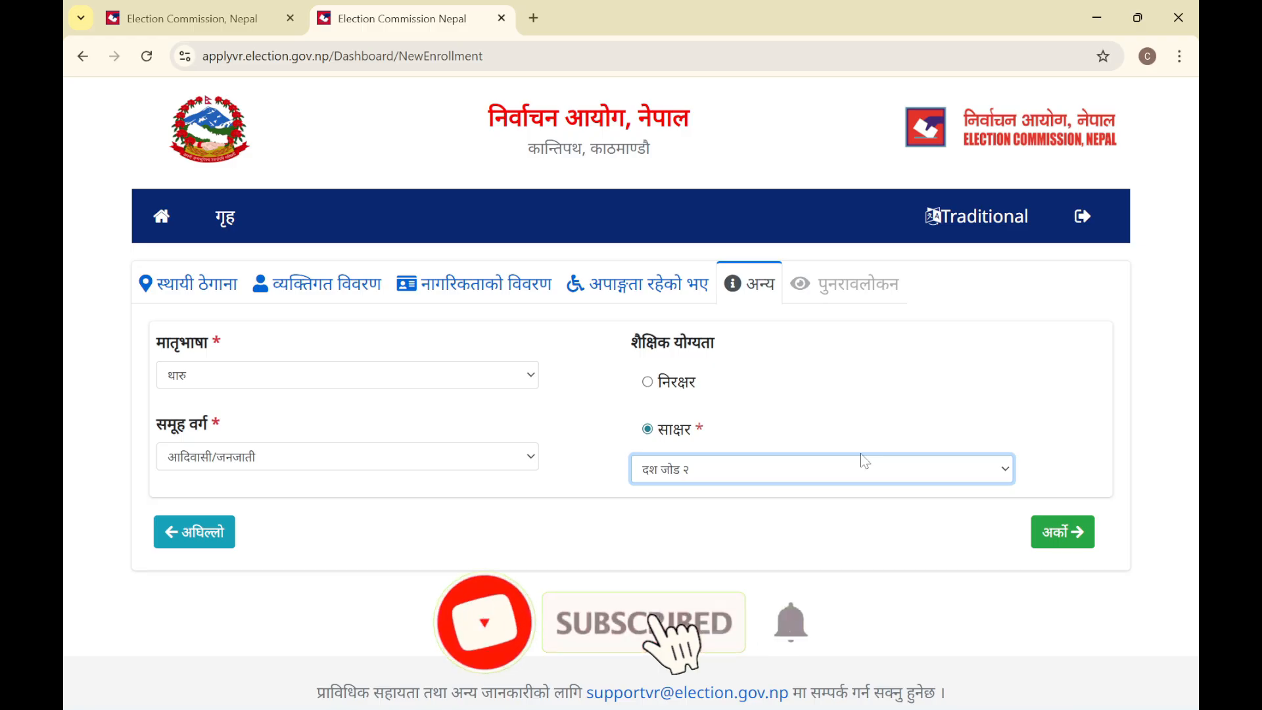
left_click(1056, 536)
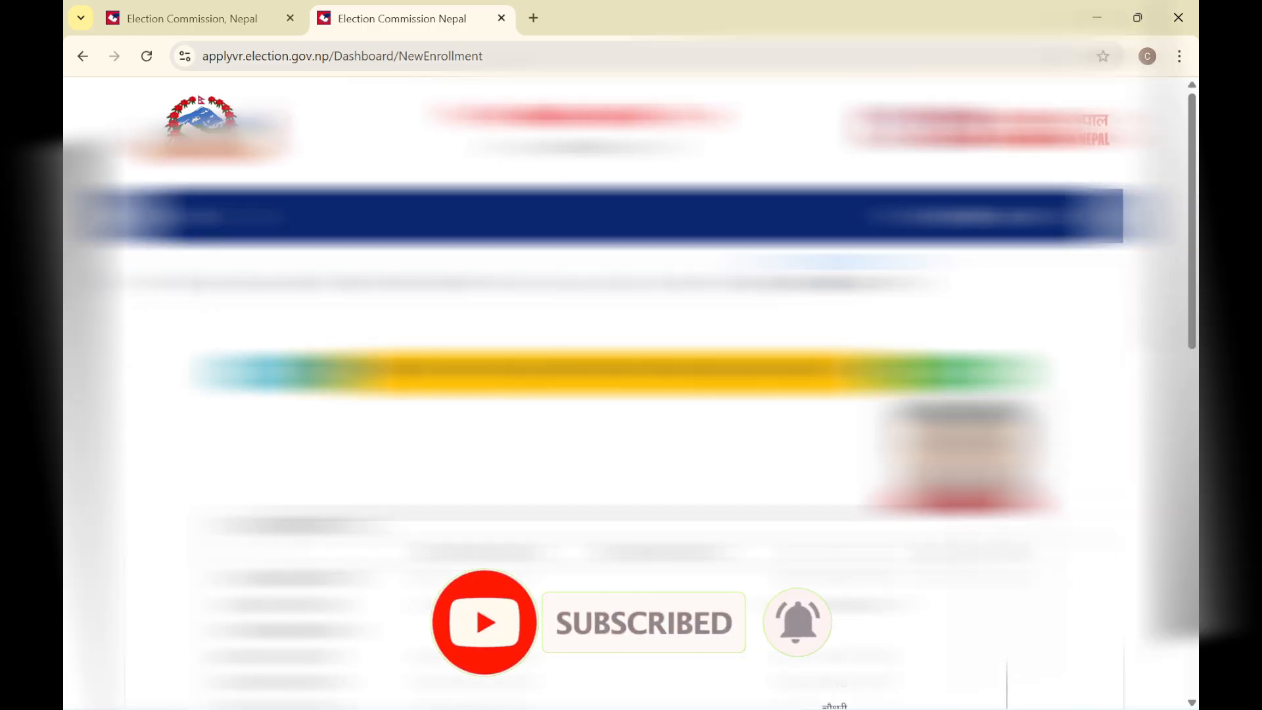